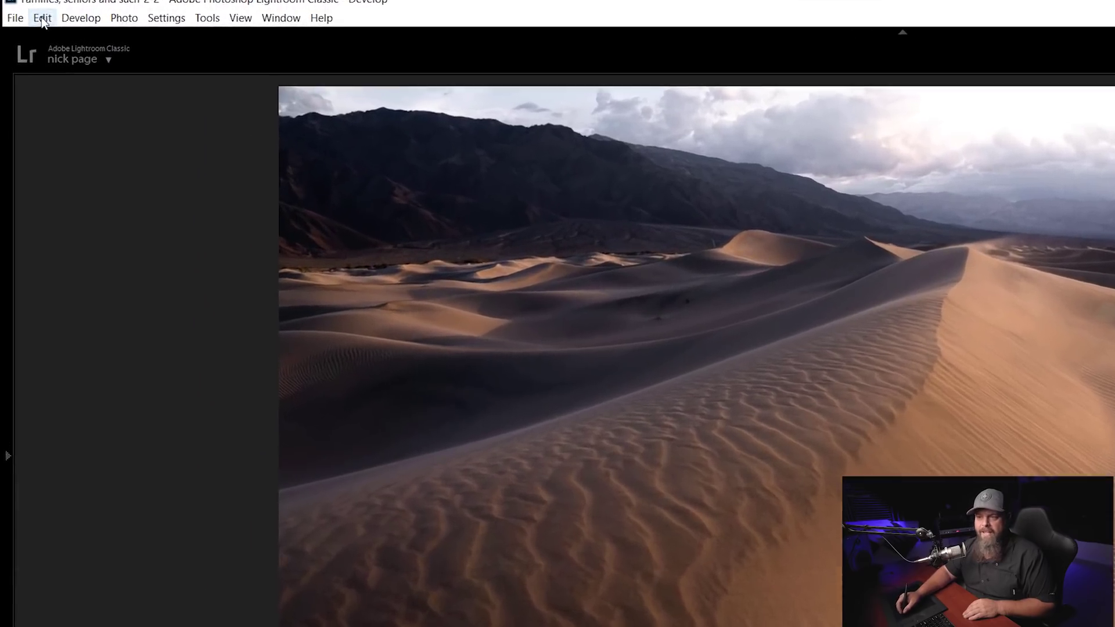
Open Lightroom's External Editing preferences and review the Photoshop file format settings (TIFF, ProPhoto RGB).
left_click(42, 19)
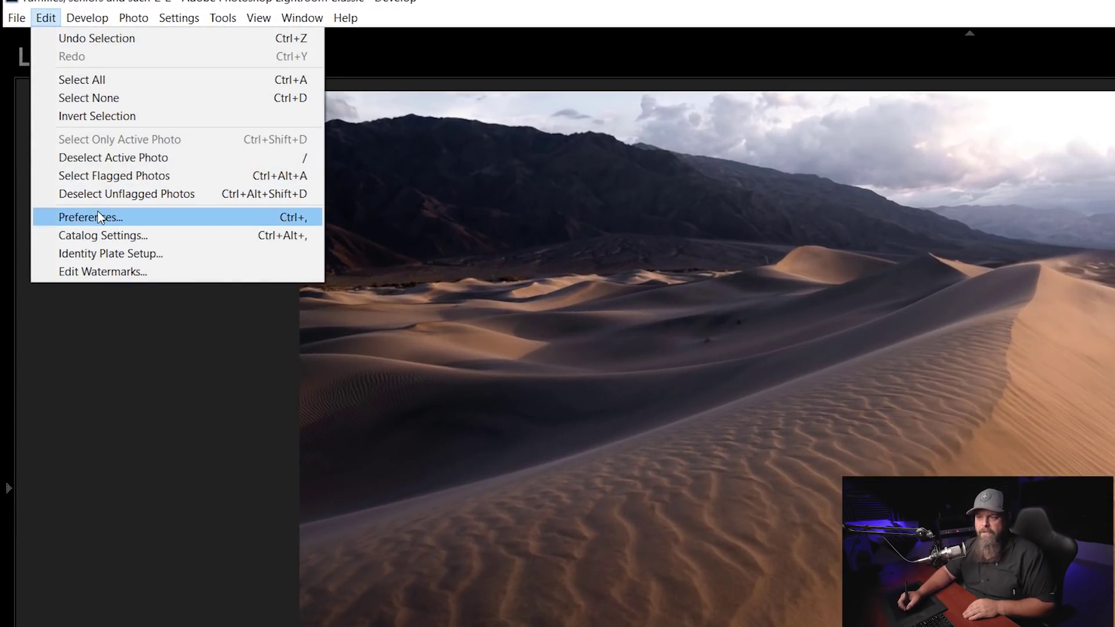
left_click(97, 216)
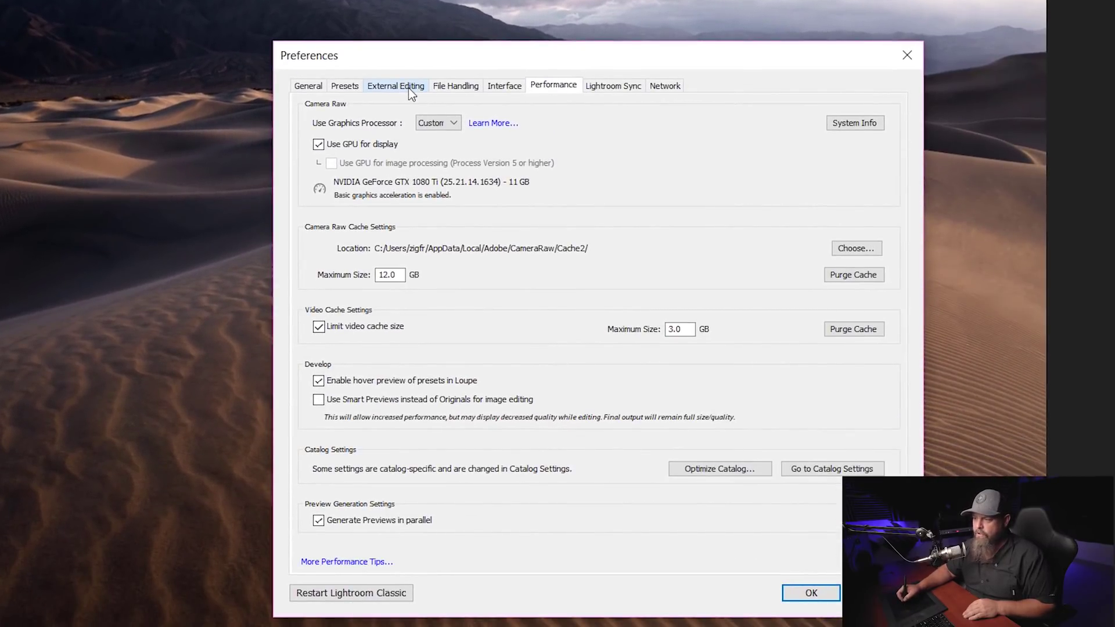
left_click(412, 88)
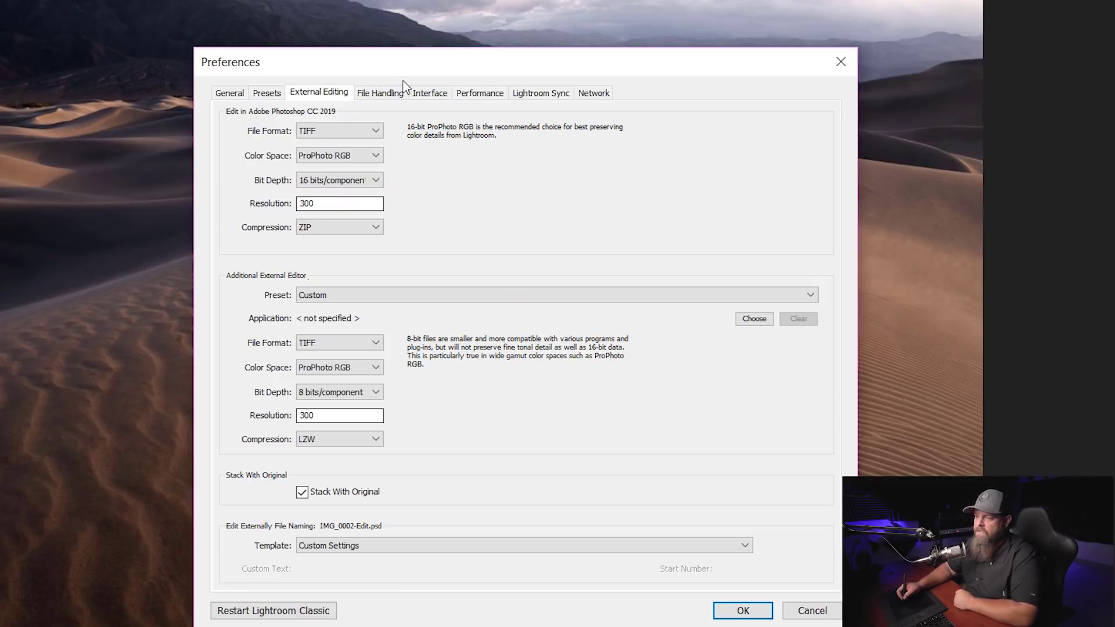
left_click(364, 131)
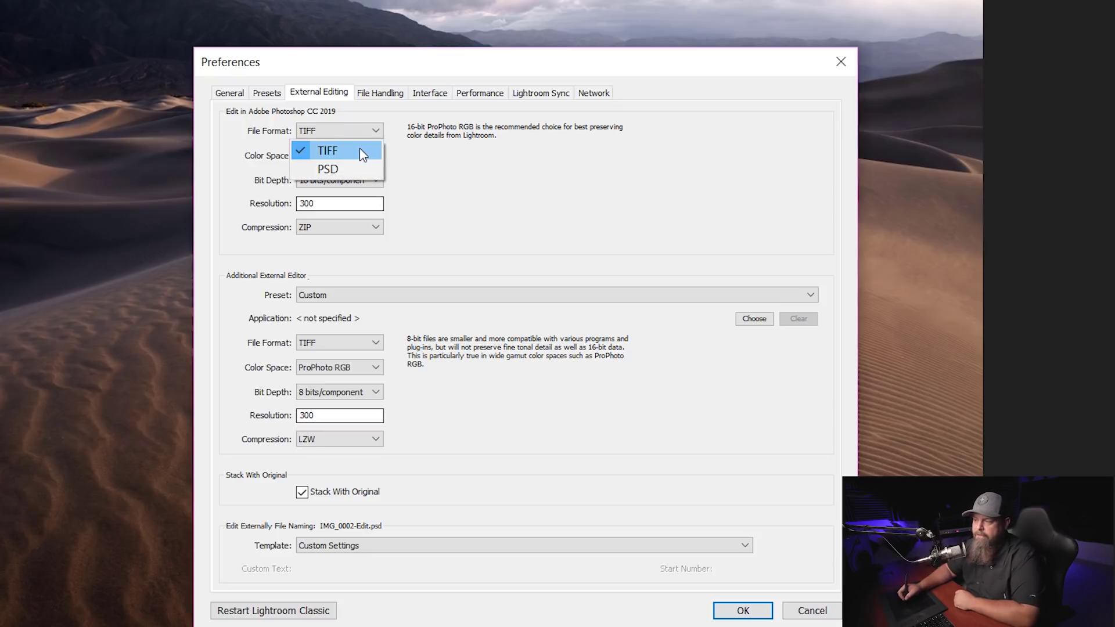
left_click(452, 175)
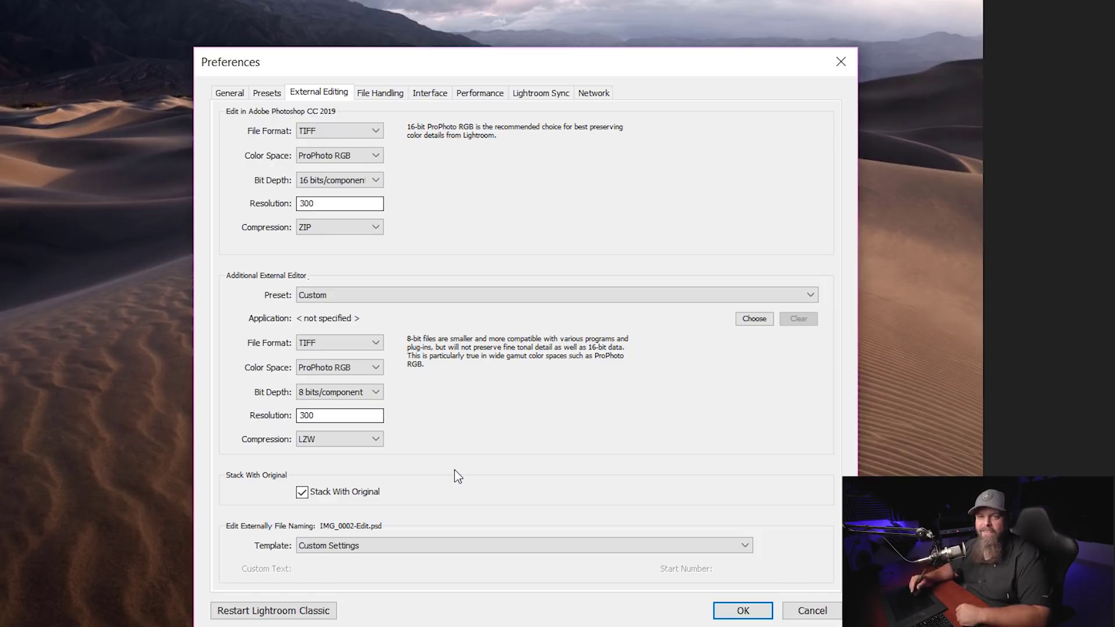
left_click(377, 158)
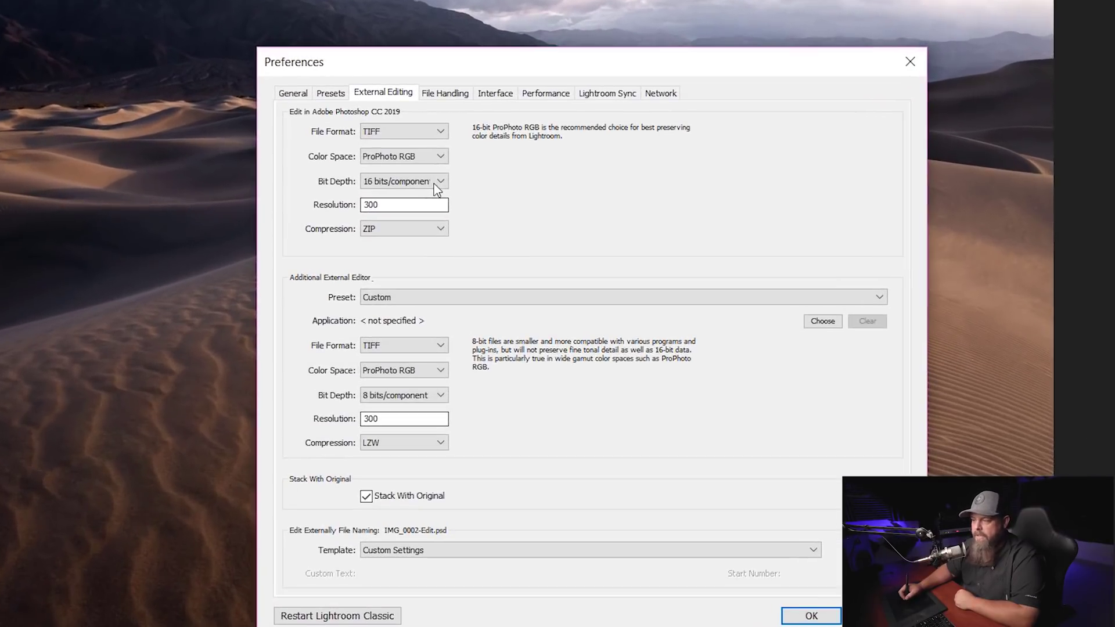
Keep 16 bits/component as the external editing bit depth and close Preferences with OK.
left_click(434, 183)
left_click(423, 201)
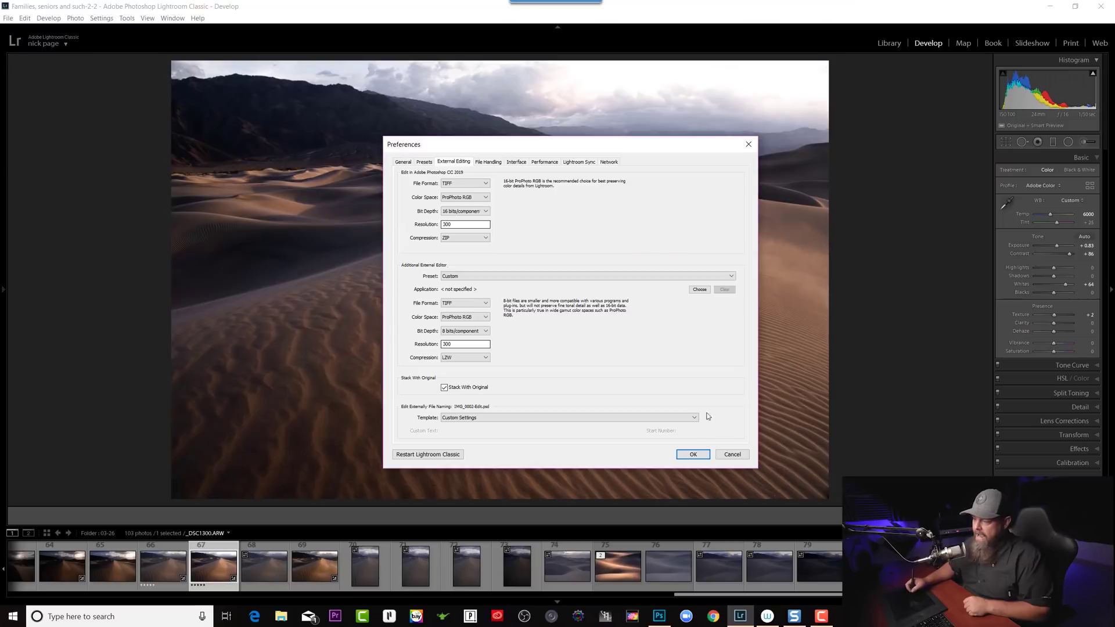
left_click(701, 456)
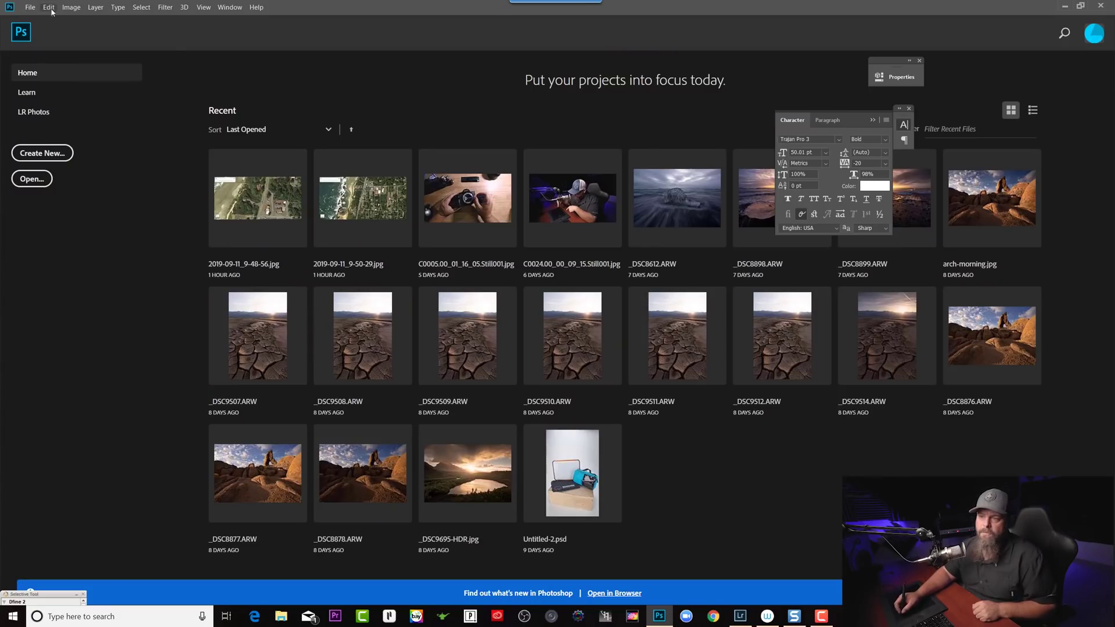
left_click(52, 8)
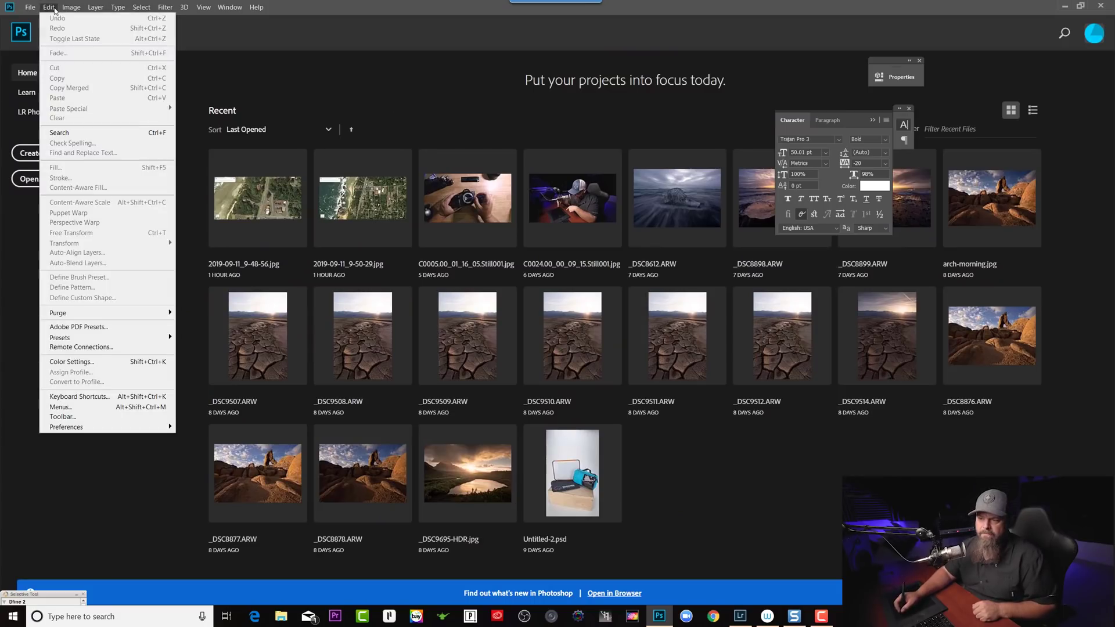
In Photoshop's Color Settings, set the RGB working space to ProPhoto RGB.
left_click(100, 364)
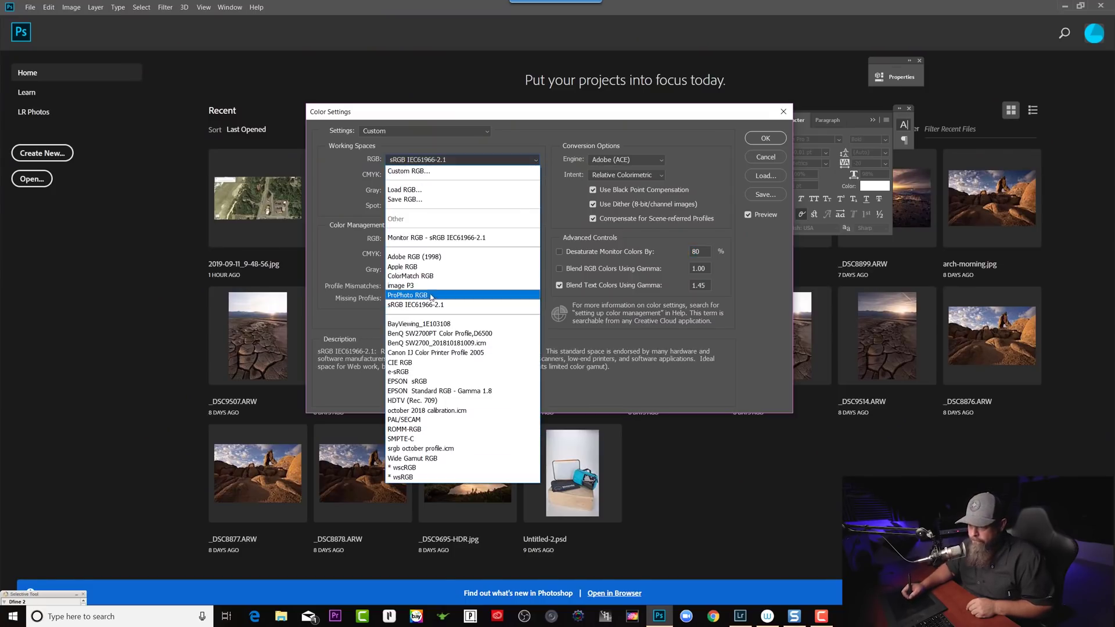
left_click(426, 297)
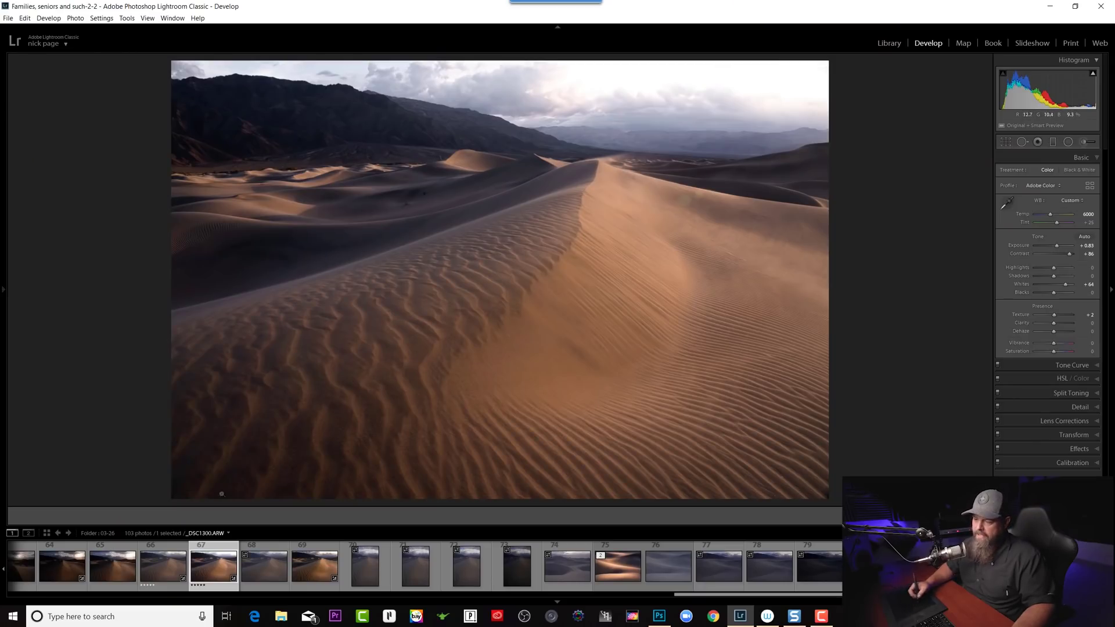
Send the dune photo to Photoshop via Edit In as a Smart Object and open its Camera Raw settings.
right_click(568, 220)
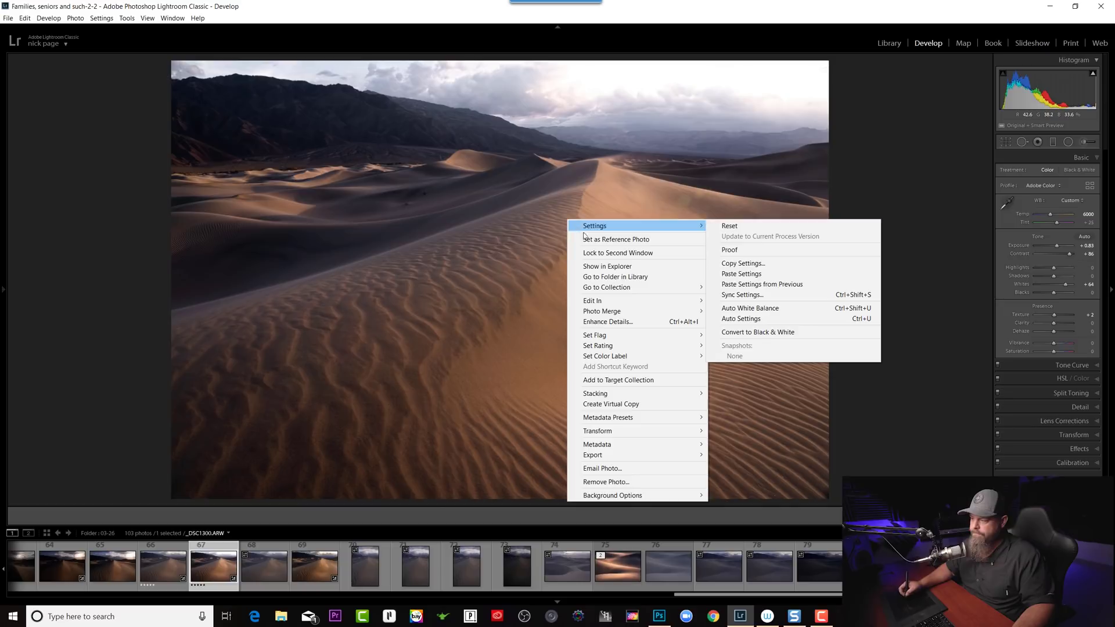
mouse_move(634, 302)
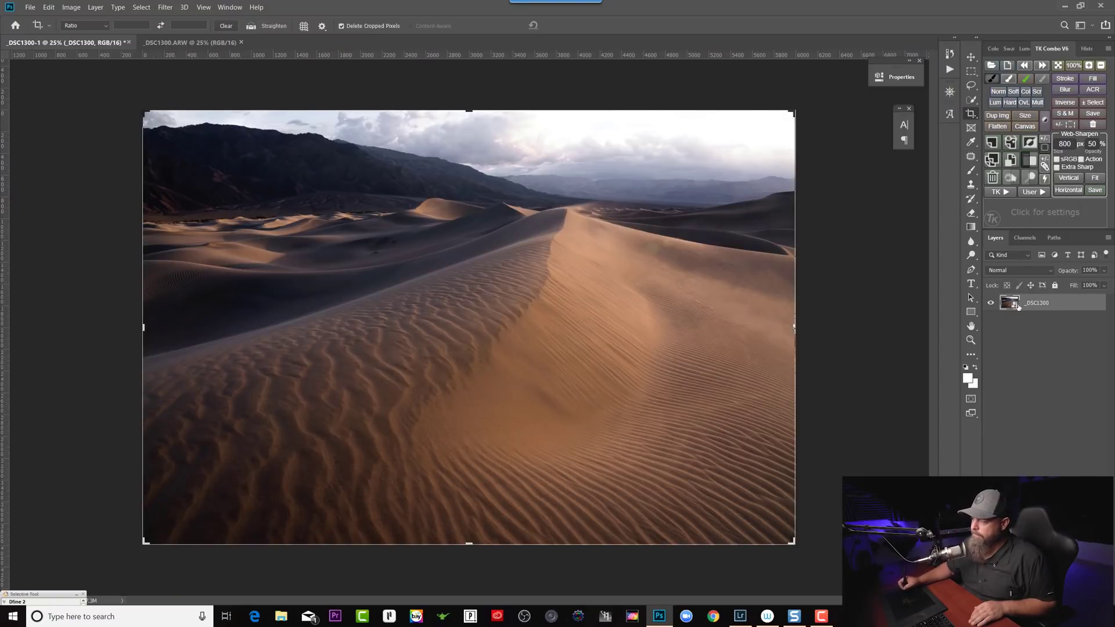
double_click(1018, 306)
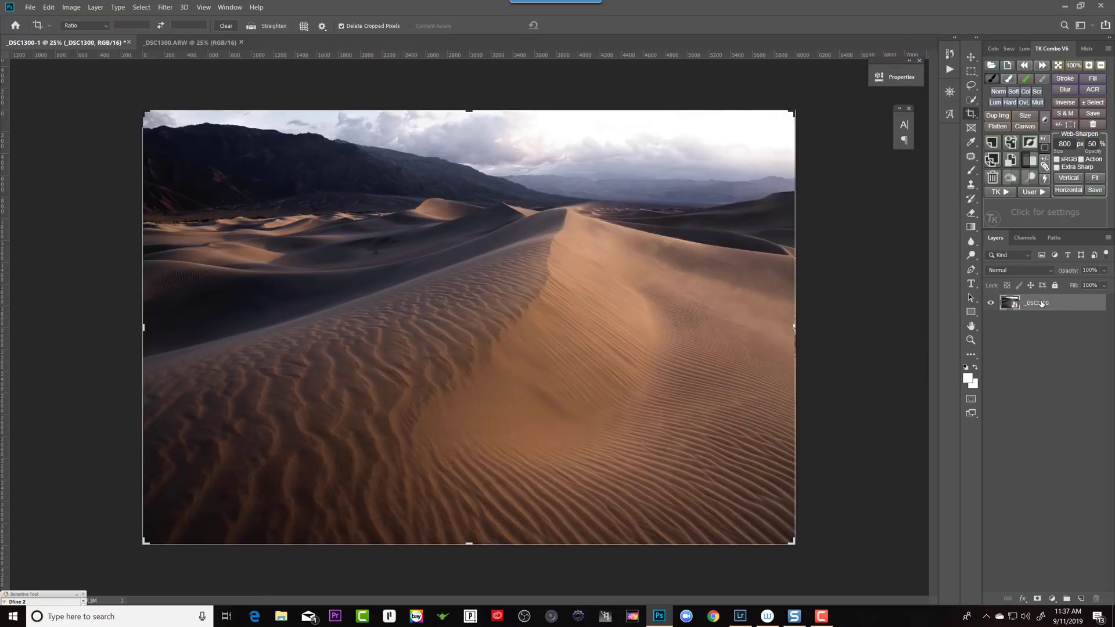
Bring up the context menu for the _DSC1300 smart object layer.
right_click(1041, 304)
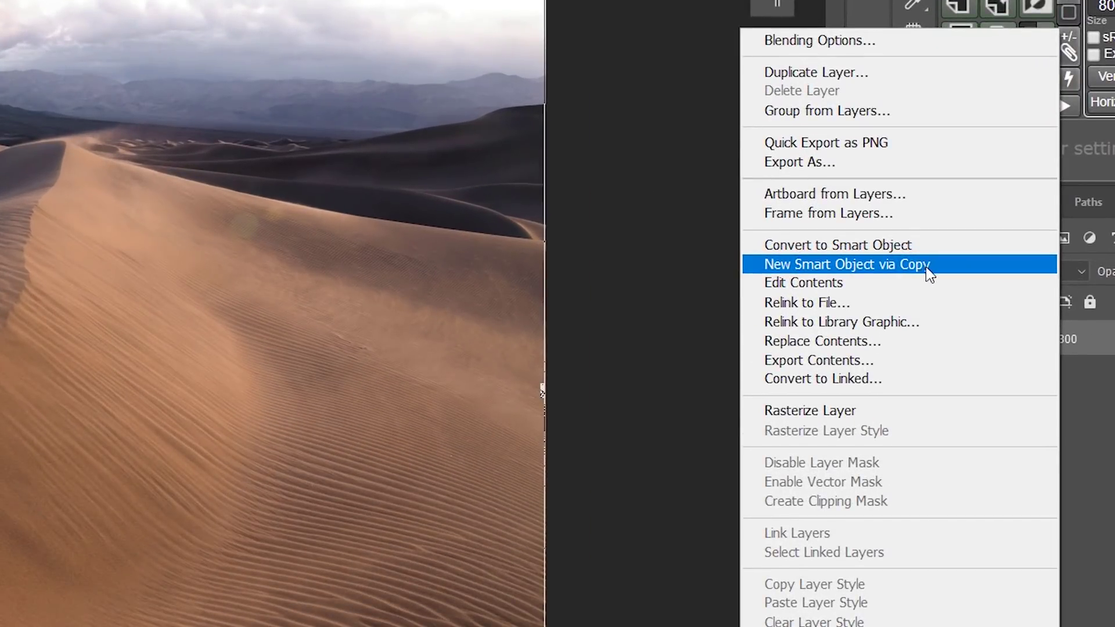
Make a new smart-object copy, darken its Camera Raw exposure to -0.35, and start painting the sky.
left_click(927, 267)
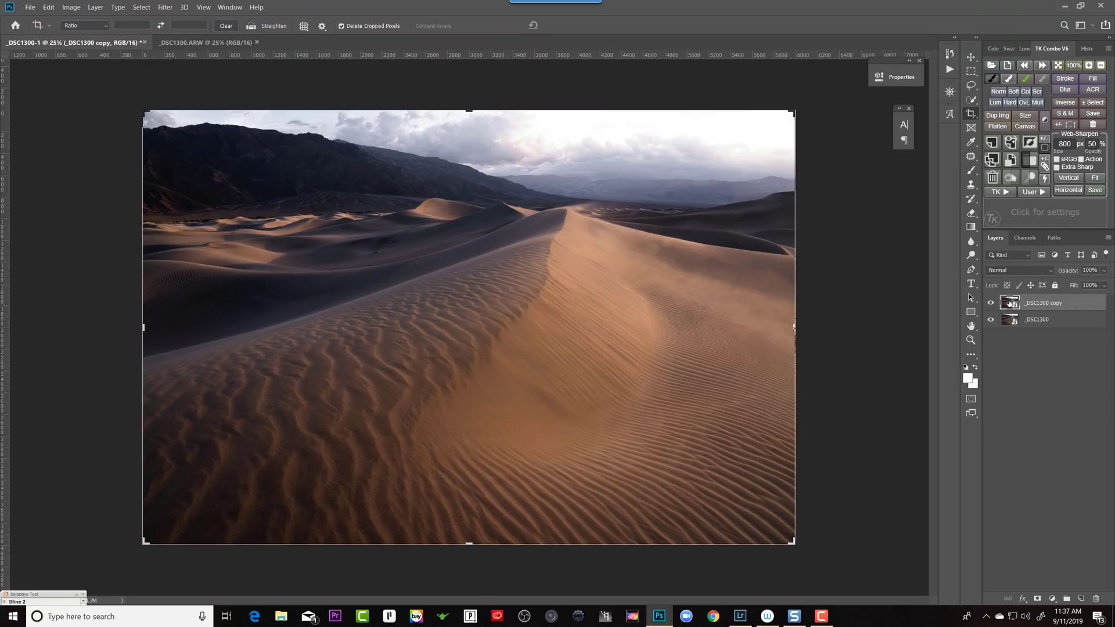
double_click(1011, 304)
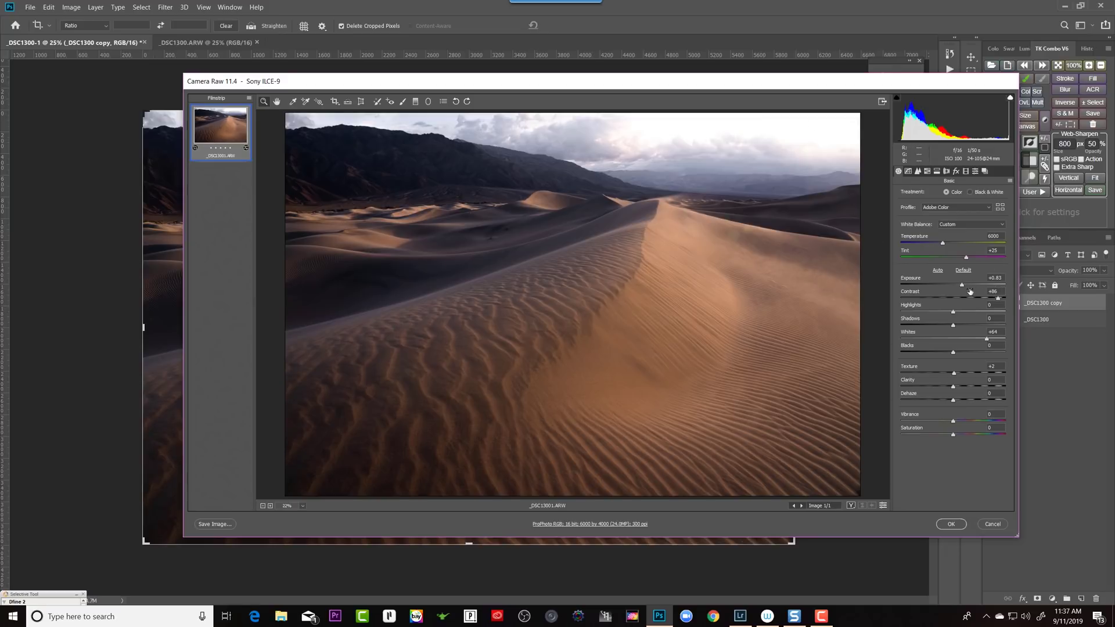
mouse_move(963, 285)
left_mouse_down()
mouse_move(951, 284)
mouse_move(976, 298)
mouse_move(958, 299)
left_mouse_up()
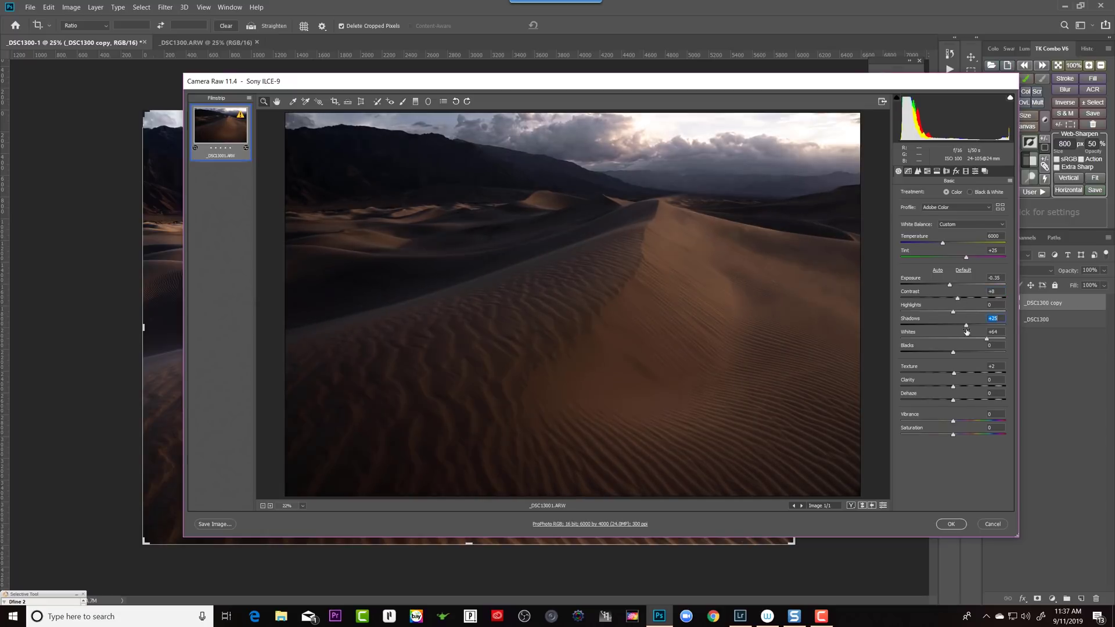
left_click(917, 171)
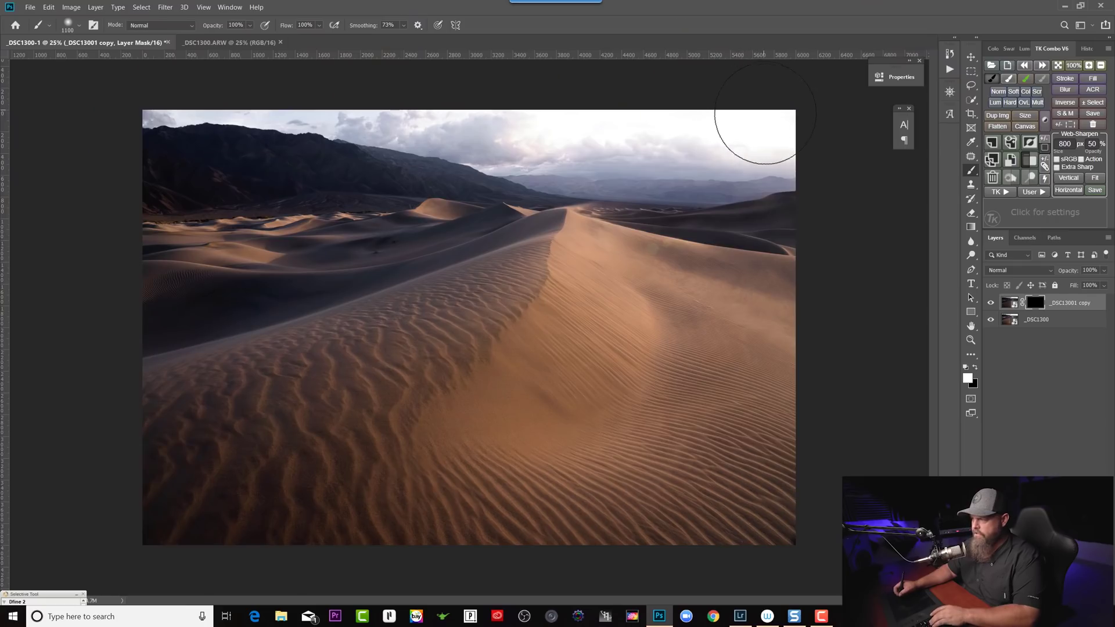
mouse_move(765, 114)
left_mouse_down()
mouse_move(662, 136)
mouse_move(767, 130)
left_mouse_up()
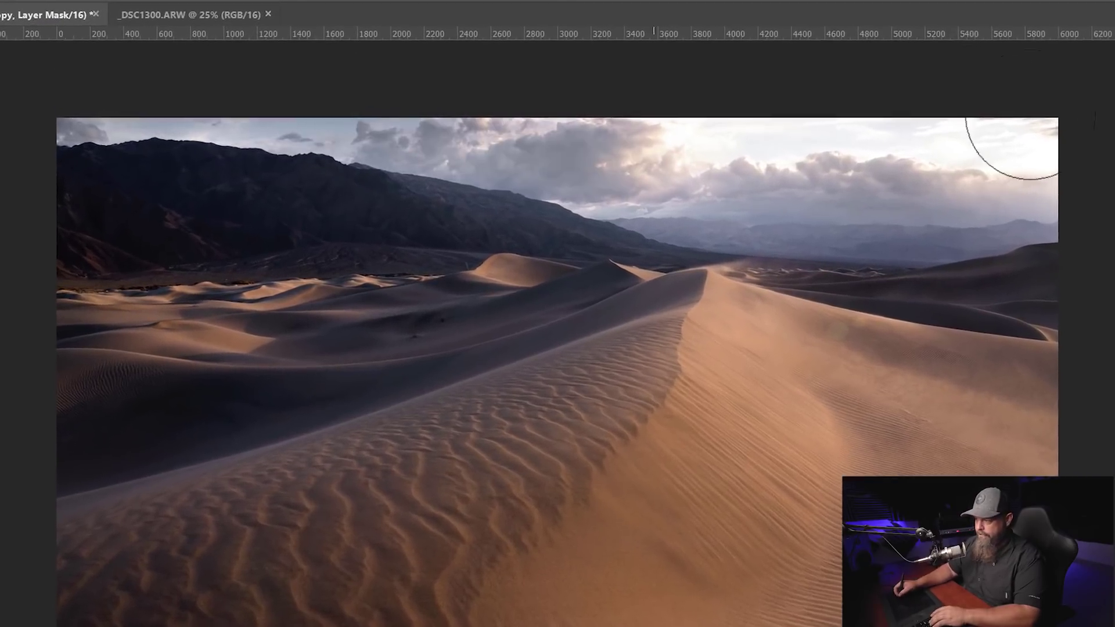
Paint the darkened clouds across the upper-right sky and along the top edge.
mouse_move(1044, 101)
left_mouse_down()
mouse_move(626, 111)
mouse_move(939, 127)
left_mouse_up()
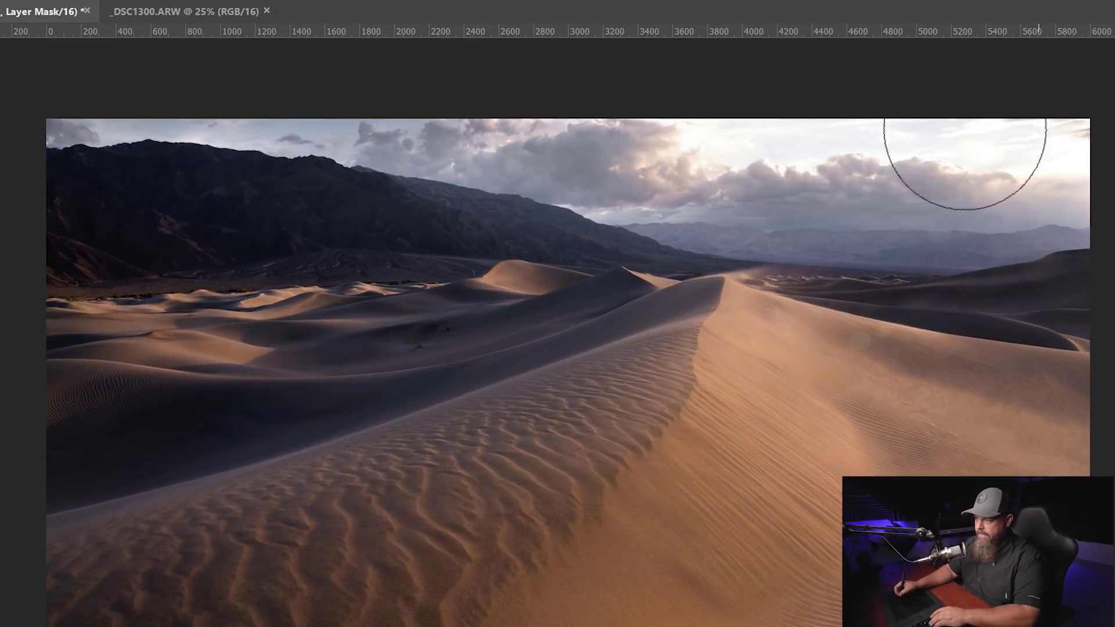
left_click_drag(826, 131, 987, 138)
left_click_drag(566, 101, 901, 112)
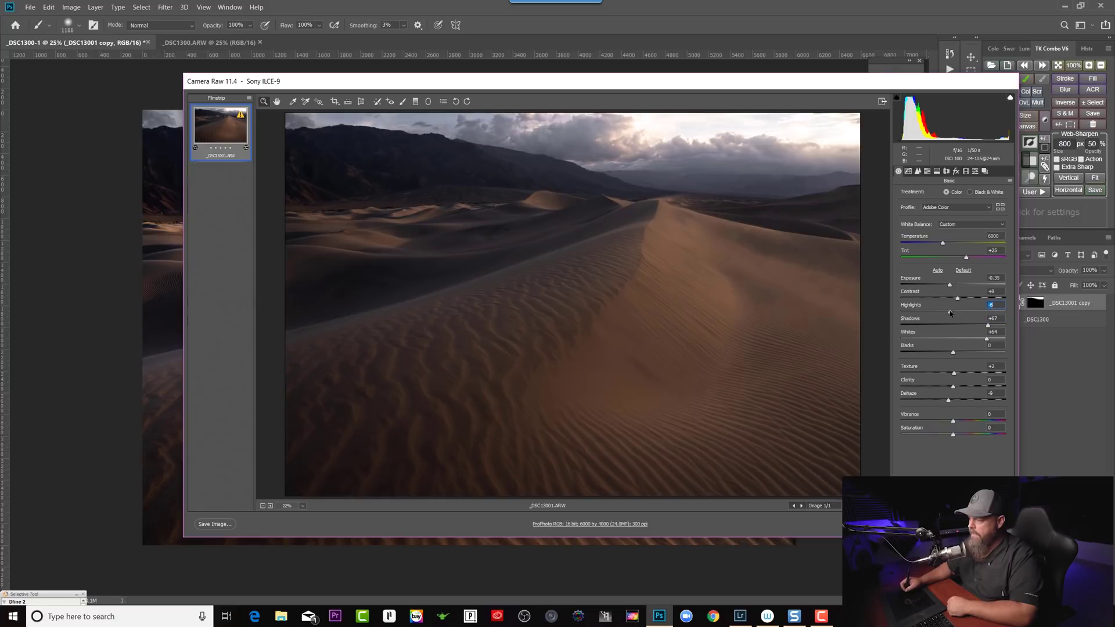
Raise the copy layer's exposure to -0.15 in Camera Raw and switch to the _DSC1300.ARW document.
left_click_drag(951, 286, 955, 286)
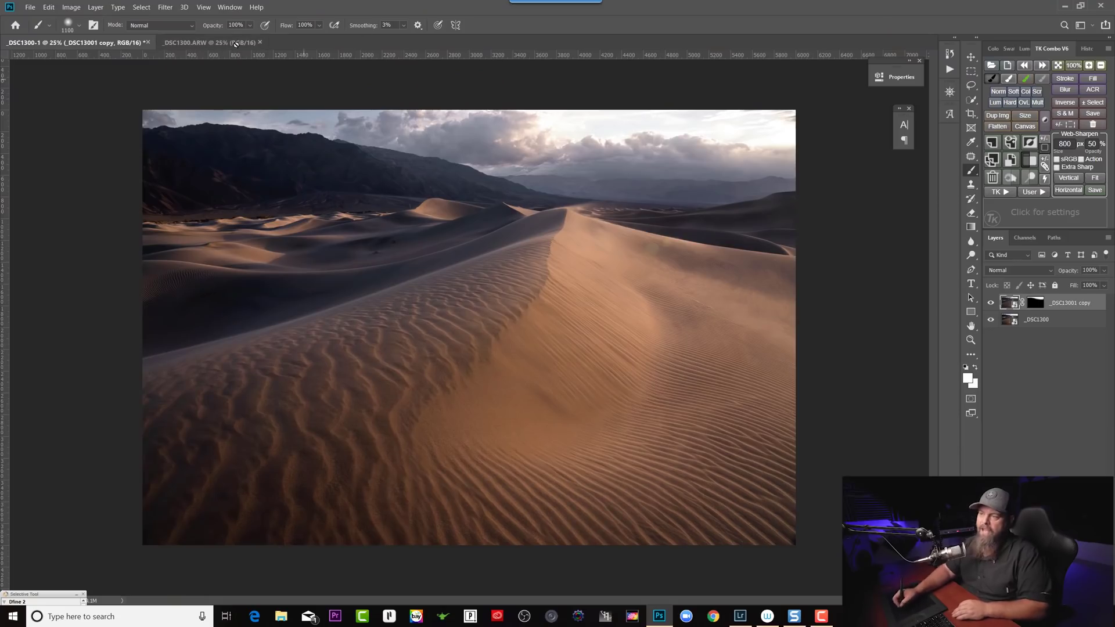
left_click(232, 42)
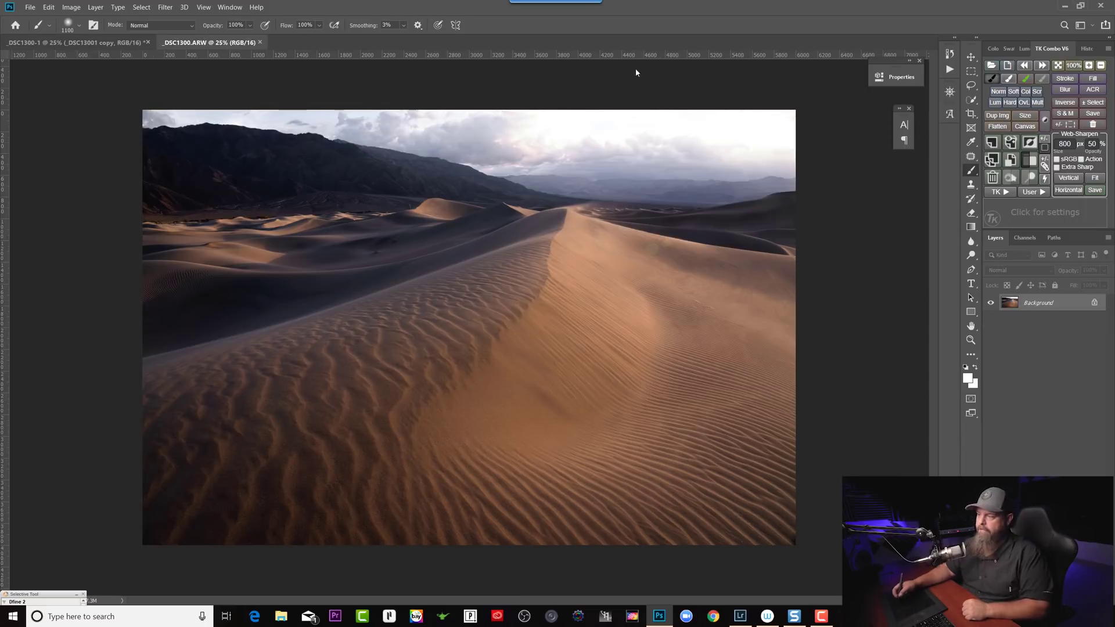
Cancel converting the Background into a layer, then apply the Camera Raw Filter to the ARW photo.
double_click(1012, 303)
key("Escape")
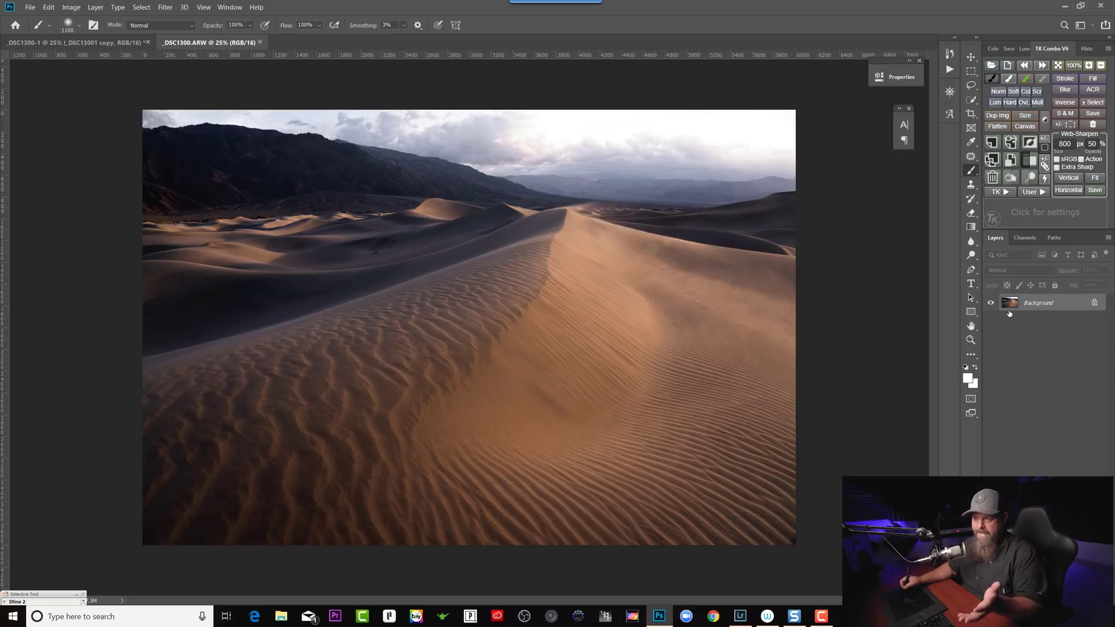
left_click(166, 7)
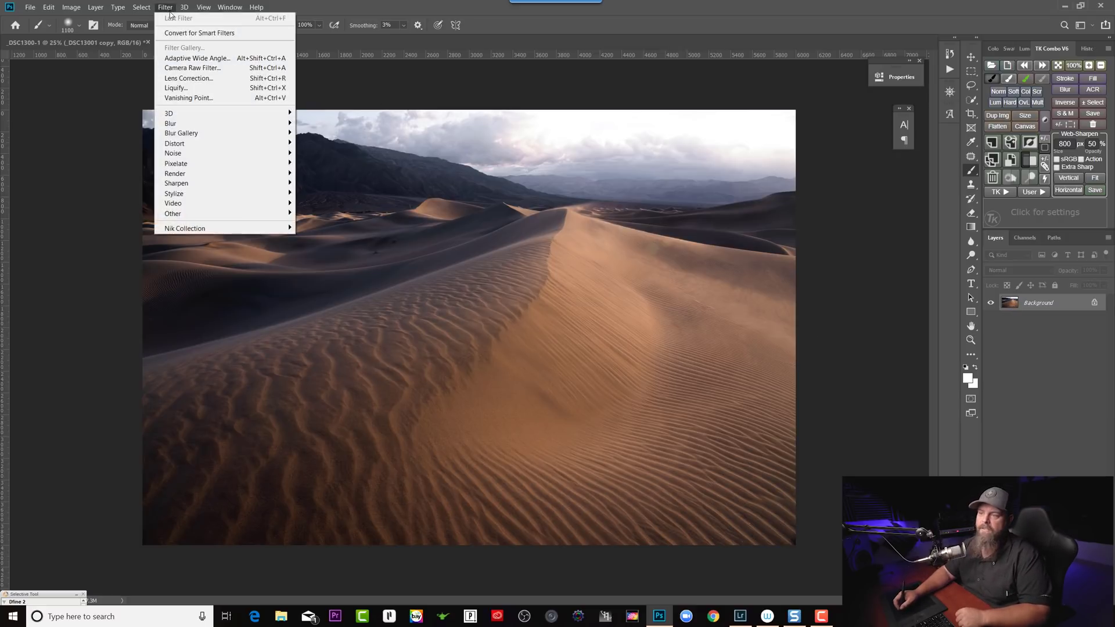
left_click(179, 68)
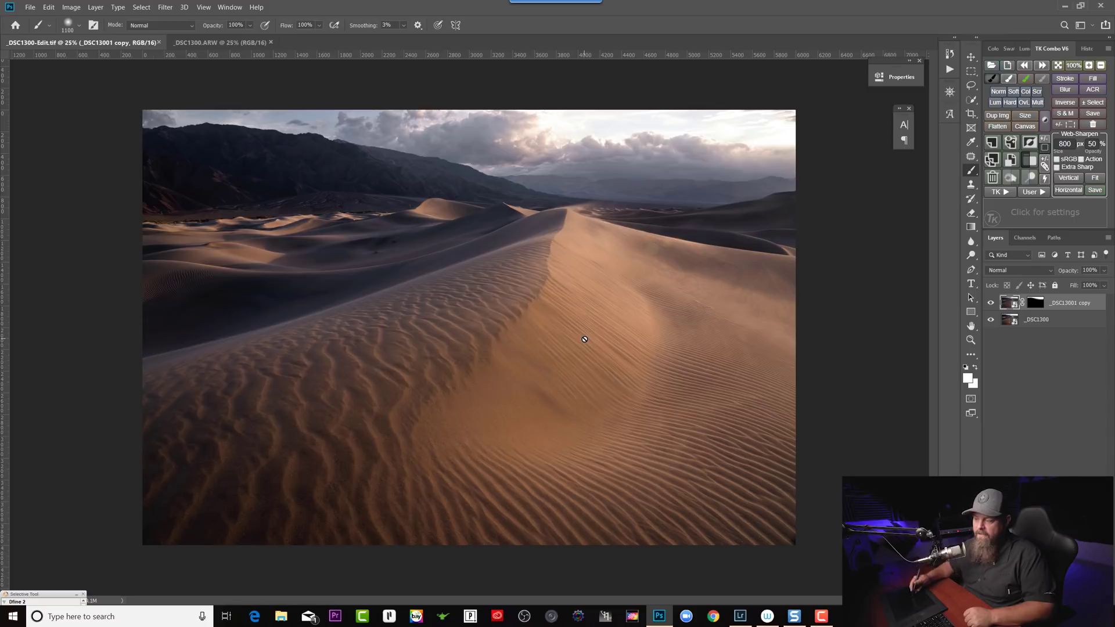
Return to Lightroom Classic's Develop module, where _DSC1300-Edit.tif appears in the filmstrip.
left_click(746, 619)
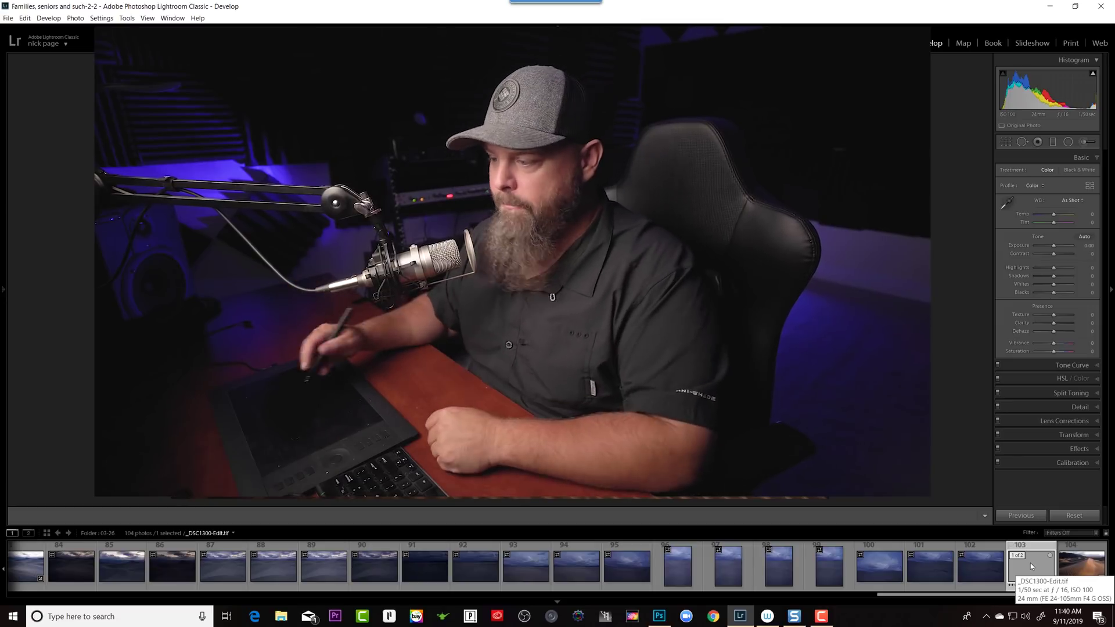
Filter the filmstrip to Rated photos (3 of 104) and select _DSC1300-Edit.tif in Develop.
left_click(1082, 533)
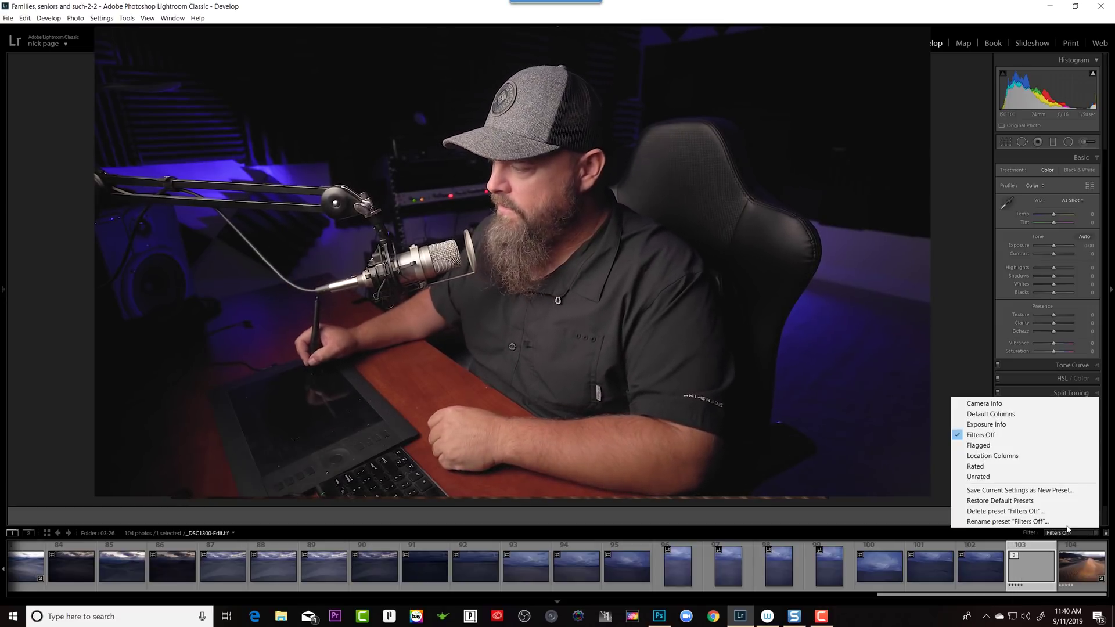
left_click(982, 466)
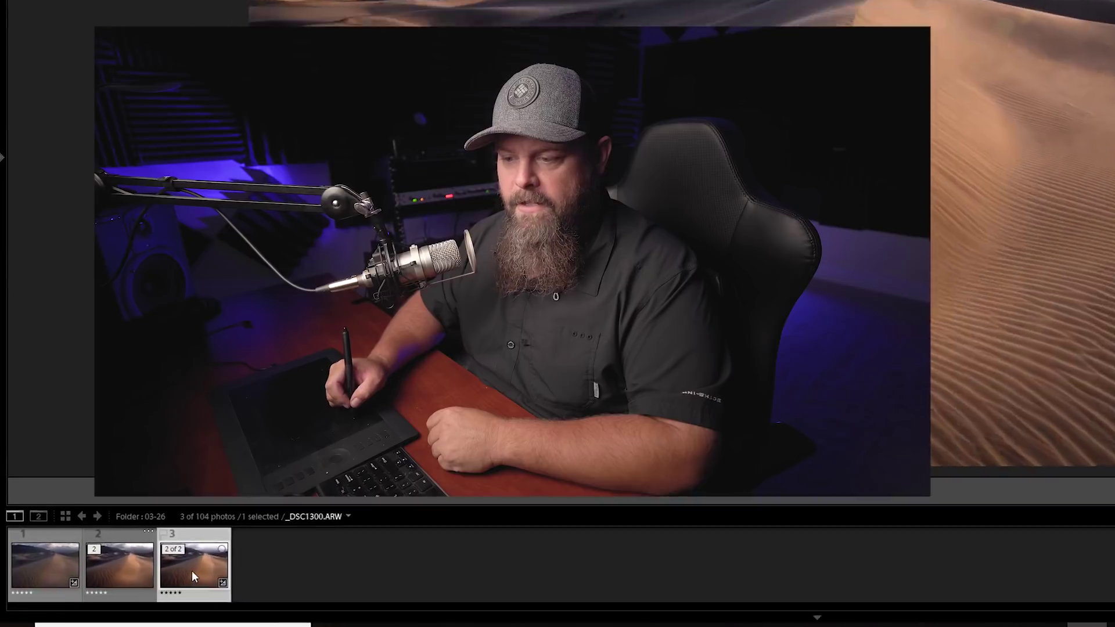
left_click(131, 573)
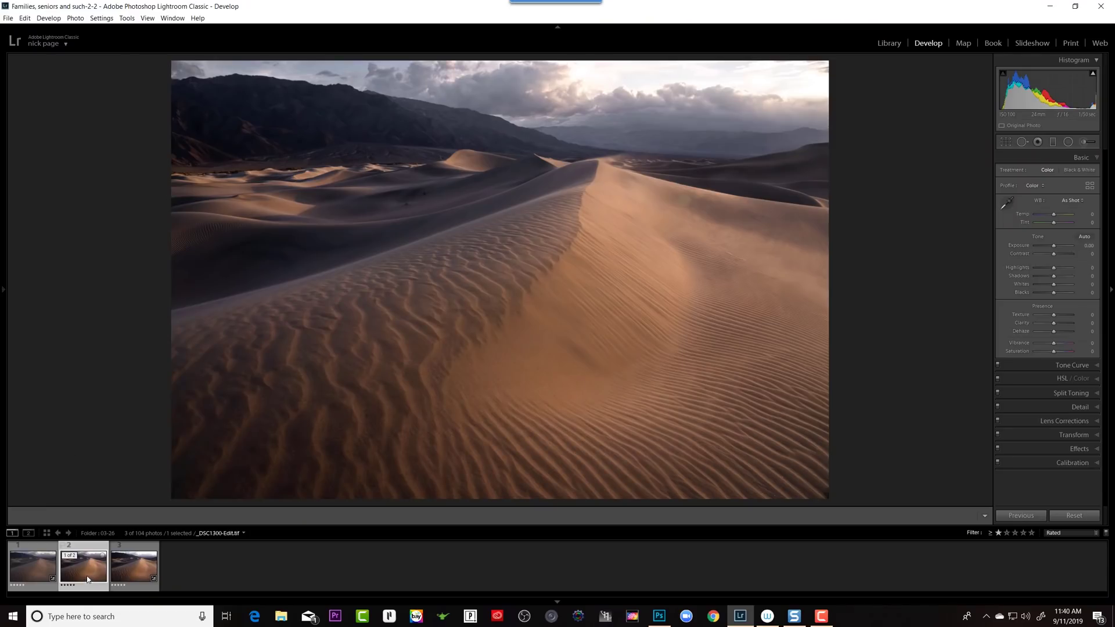
right_click(87, 575)
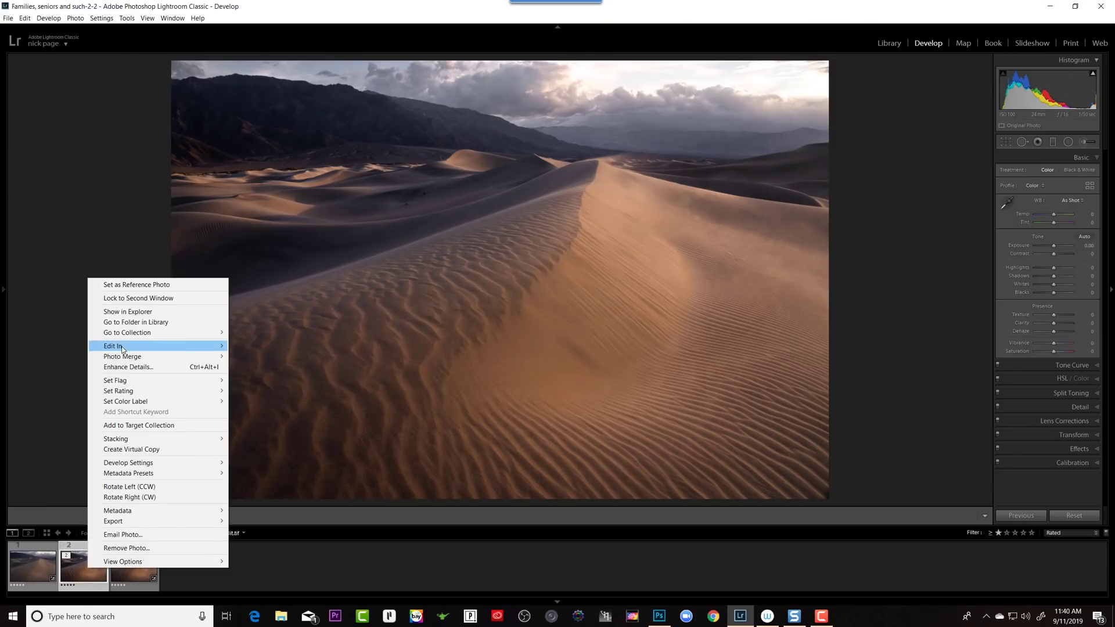
Edit _DSC1300-Edit.tif in Adobe Photoshop CC 2019, choosing Edit Original.
mouse_move(124, 350)
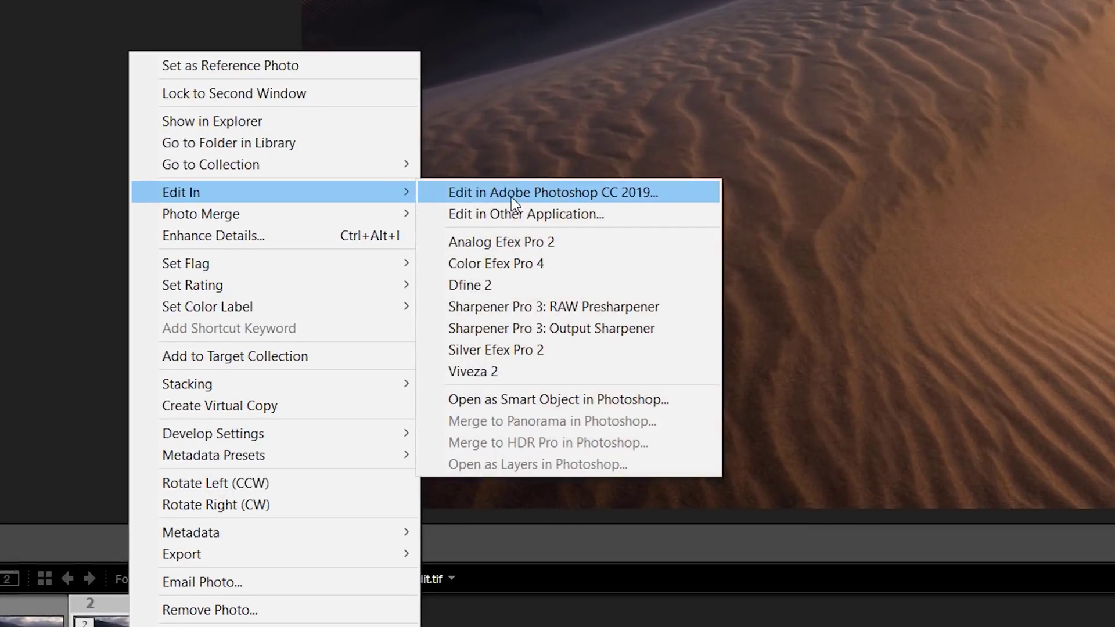
left_click(511, 197)
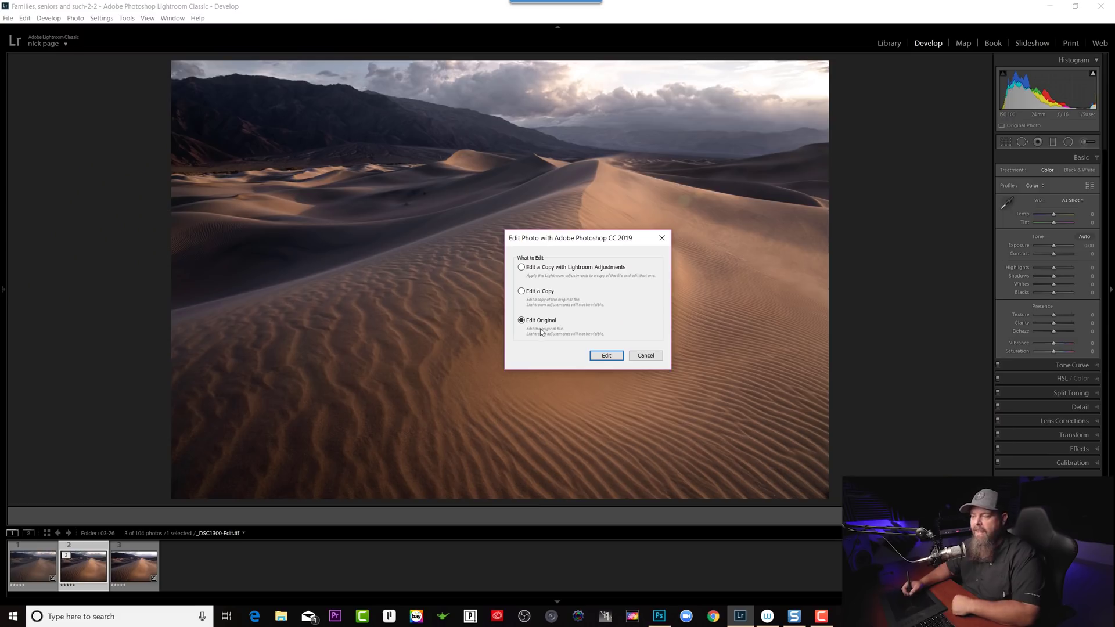
left_click(607, 358)
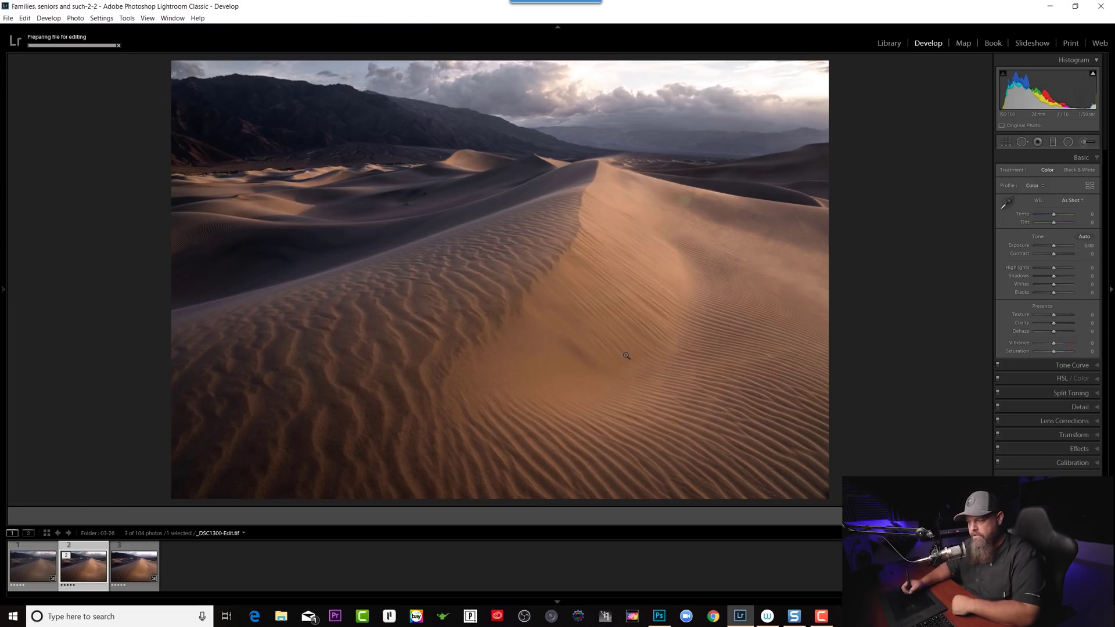